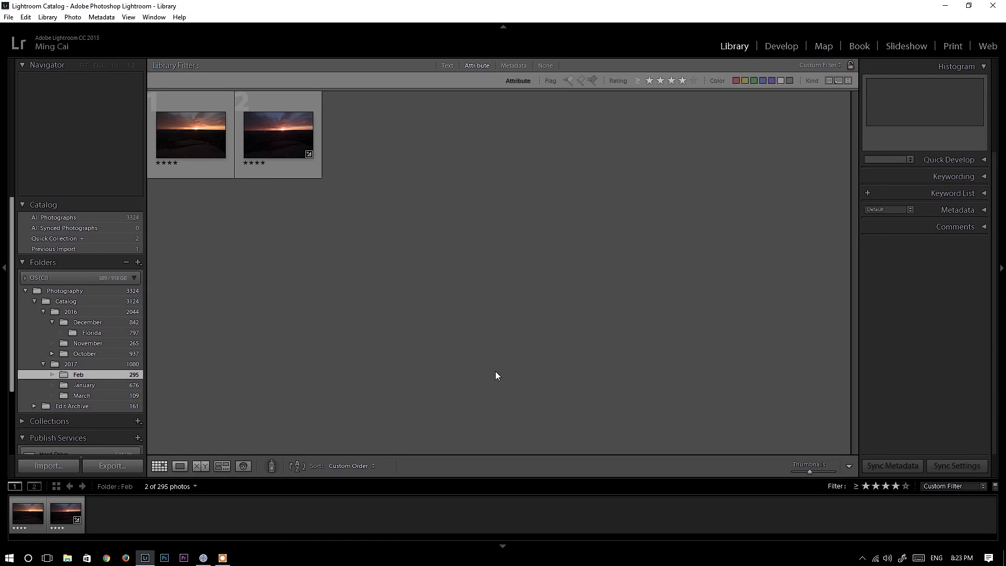
left_click(203, 558)
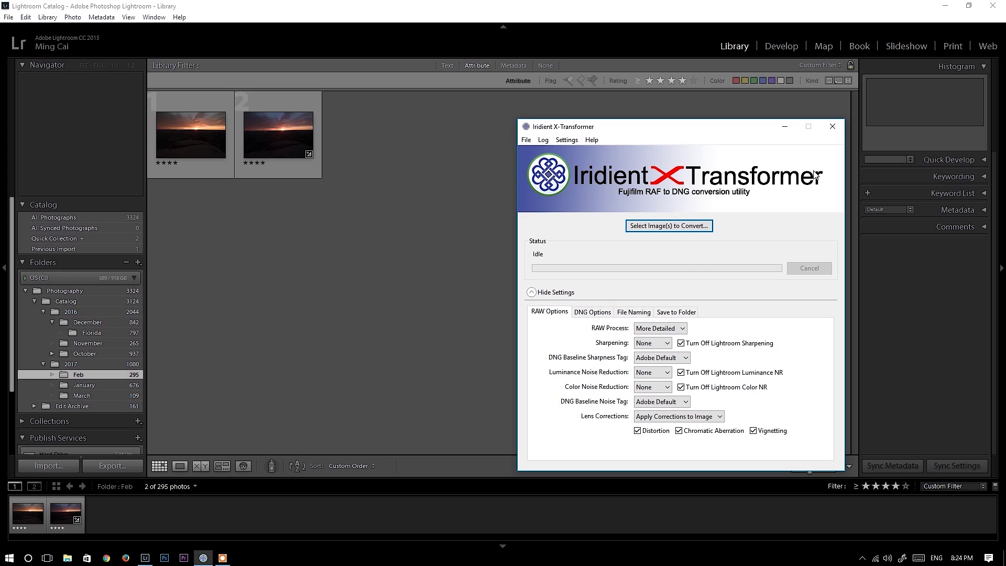
left_click(785, 127)
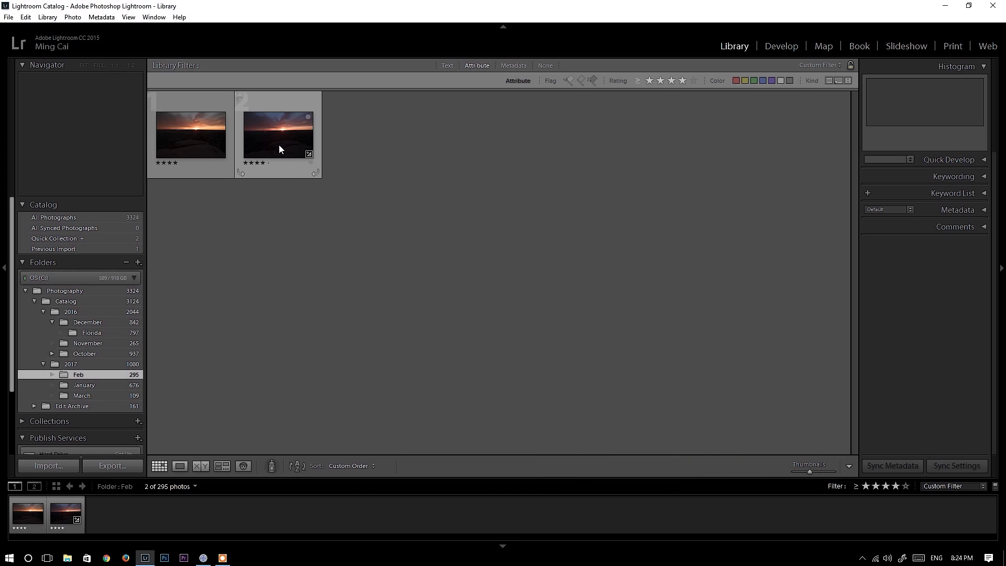
Open DSCF5178-3.dng in the Develop module with the Basic panel expanded
double_click(278, 139)
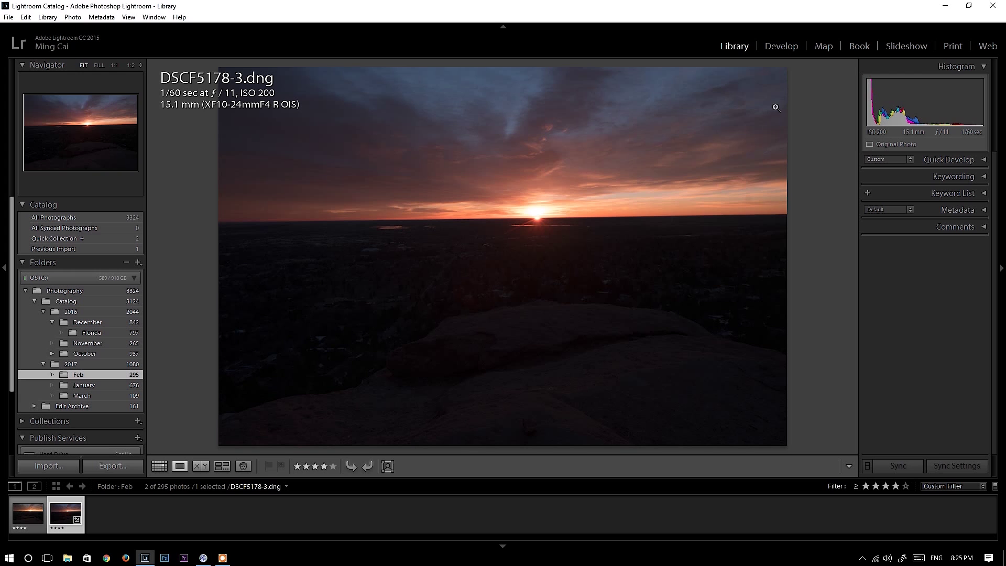
left_click(783, 50)
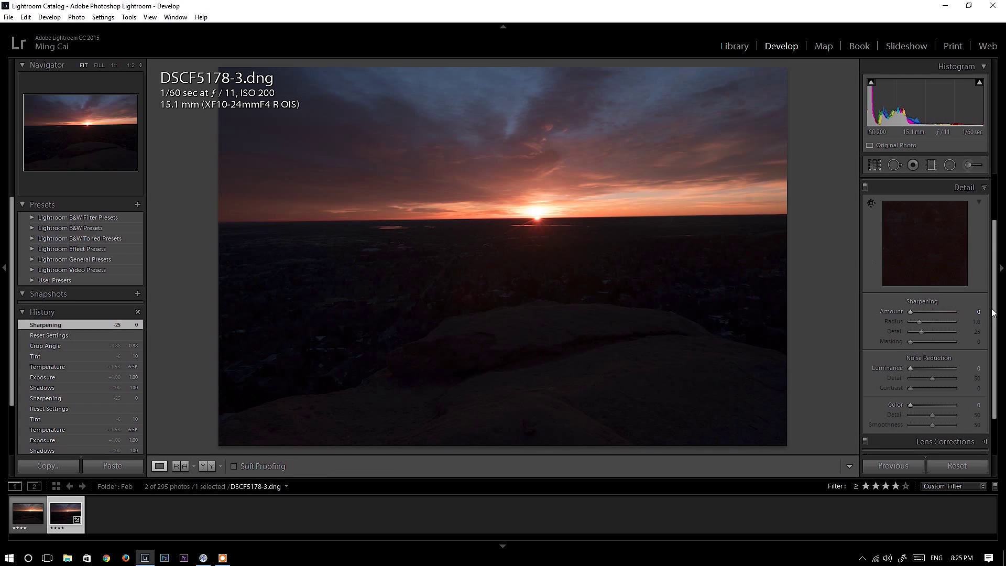
left_click(945, 184)
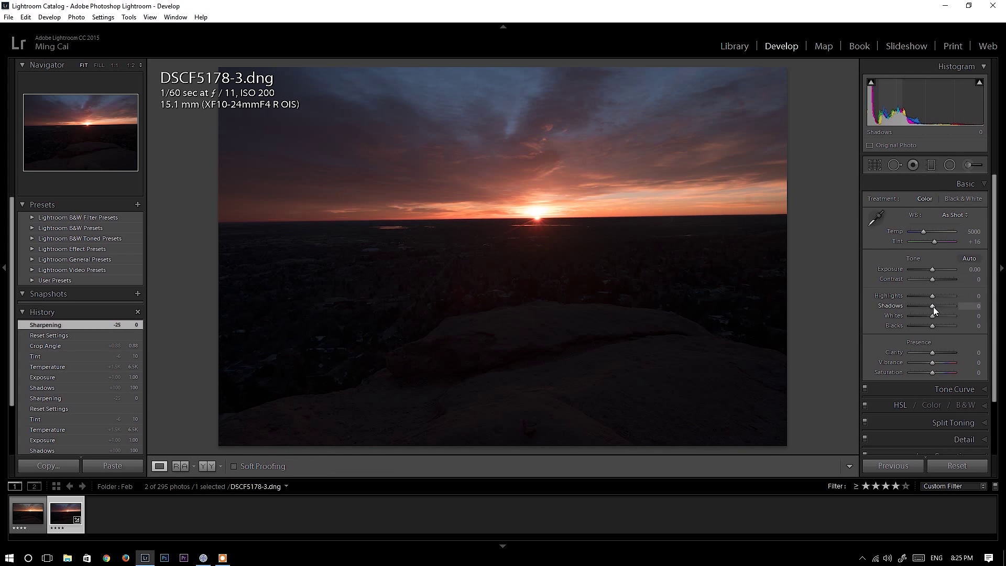
Raise Shadows to +100 and Exposure to +1.00
left_click_drag(932, 307, 959, 306)
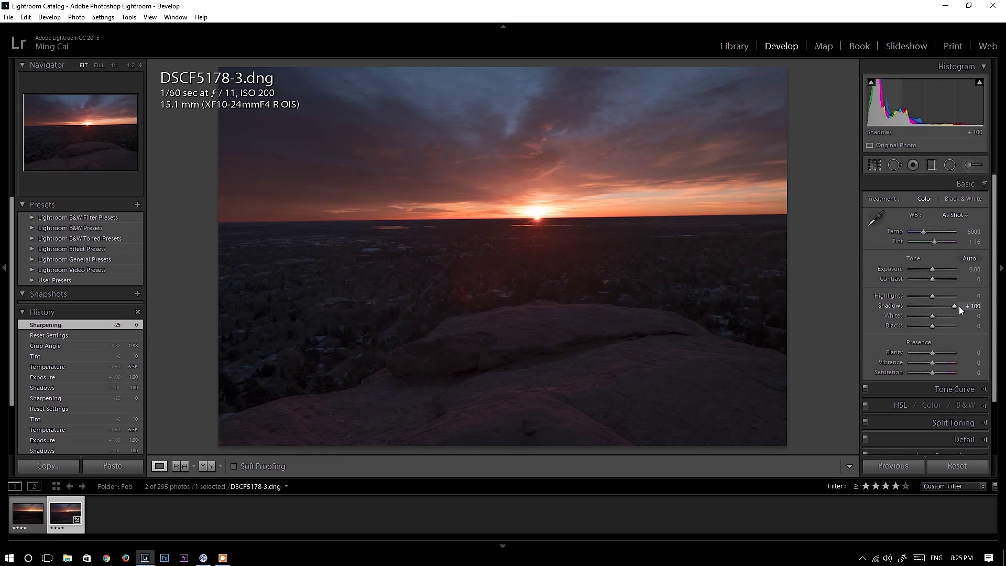
left_click(976, 270)
type("1")
key("Return")
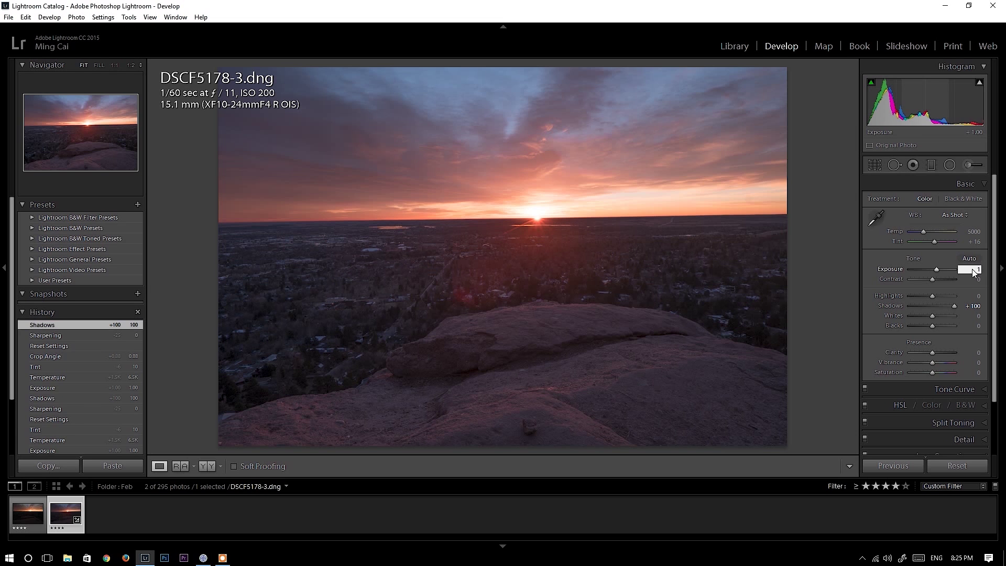
Set white balance to Temp 6500 and Tint +10, then pick the Crop tool's Straighten level
left_click(976, 232)
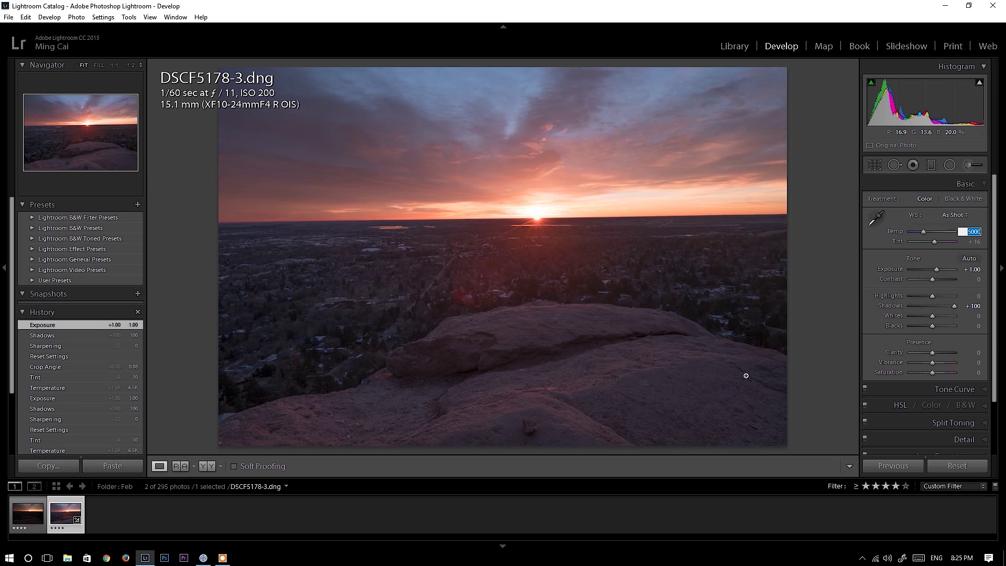
type("6500")
key("Return")
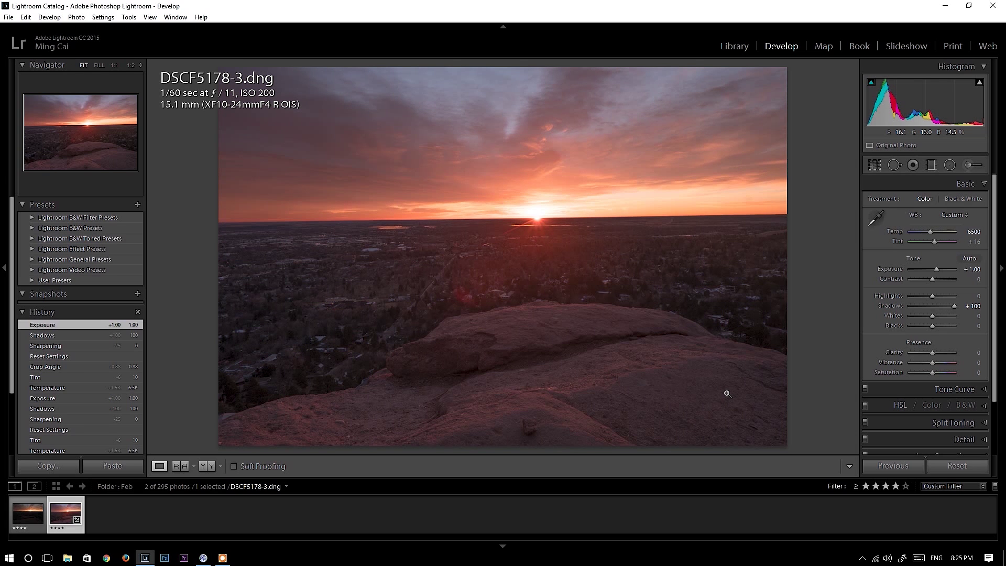
left_click(976, 242)
type("10")
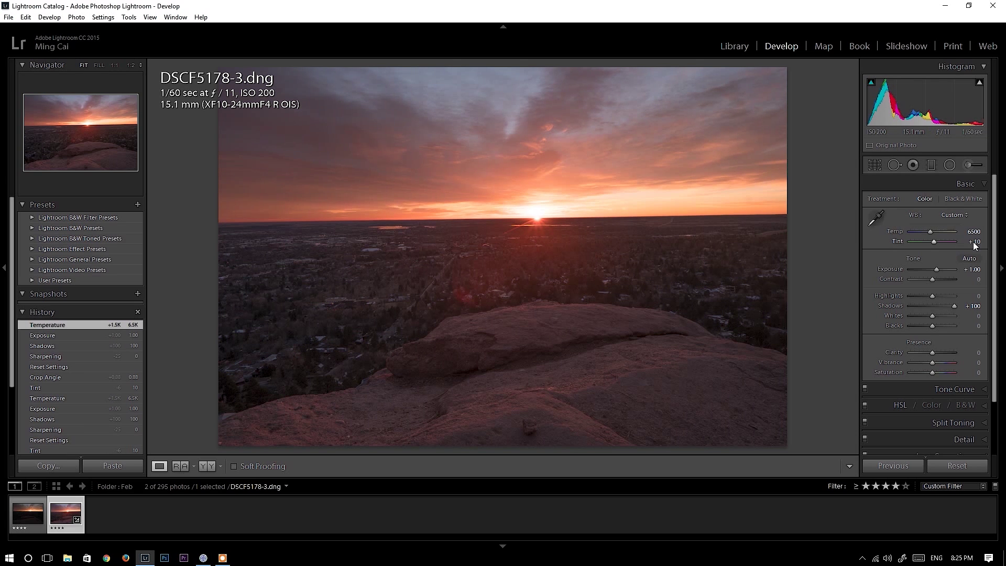
key("Return")
left_click(874, 165)
left_click(872, 231)
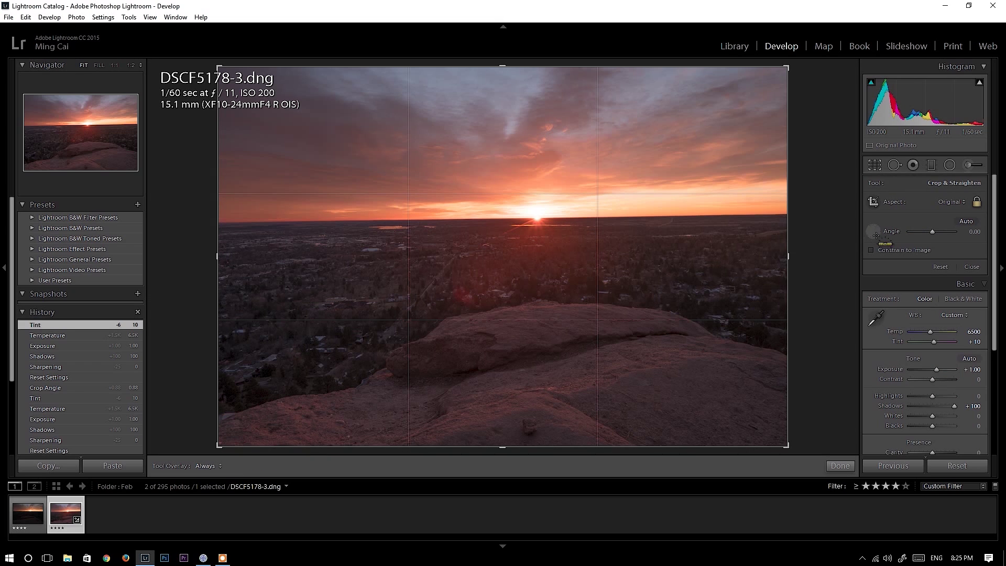
Straighten the horizon to a 0.76 crop angle, set Highlights to -76, and return to Library
left_click_drag(226, 223, 776, 217)
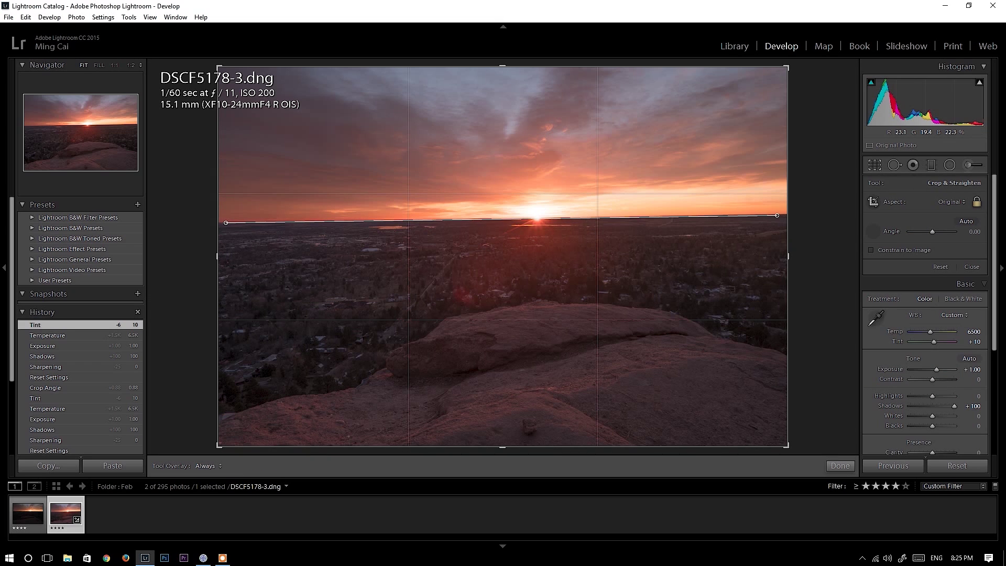
left_click(838, 465)
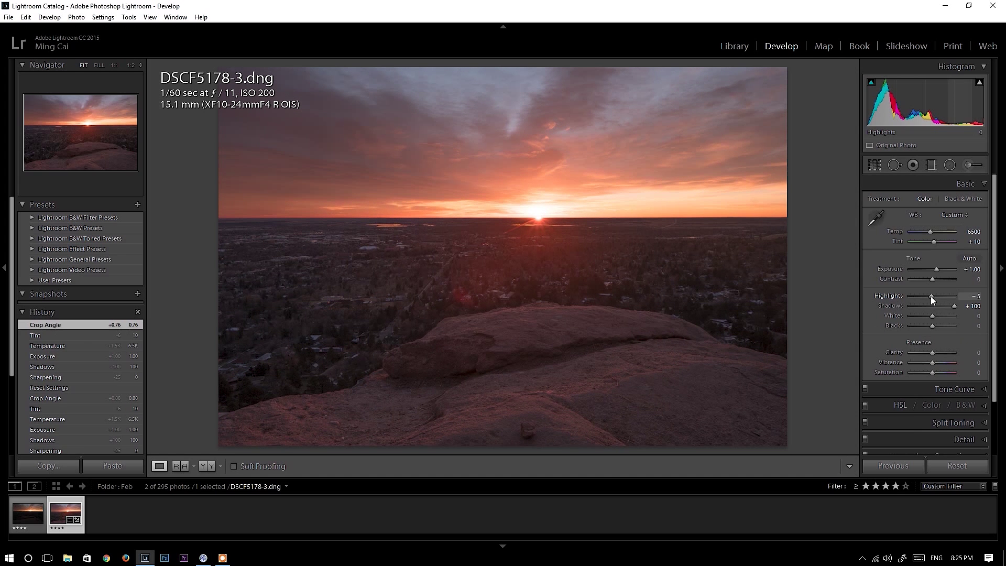
left_click_drag(931, 297, 914, 295)
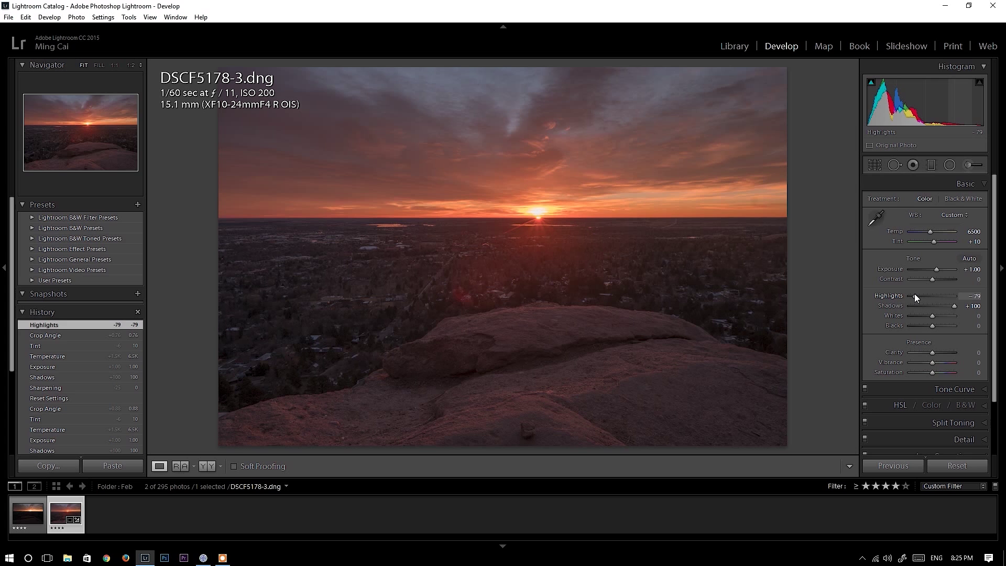
left_click(915, 293)
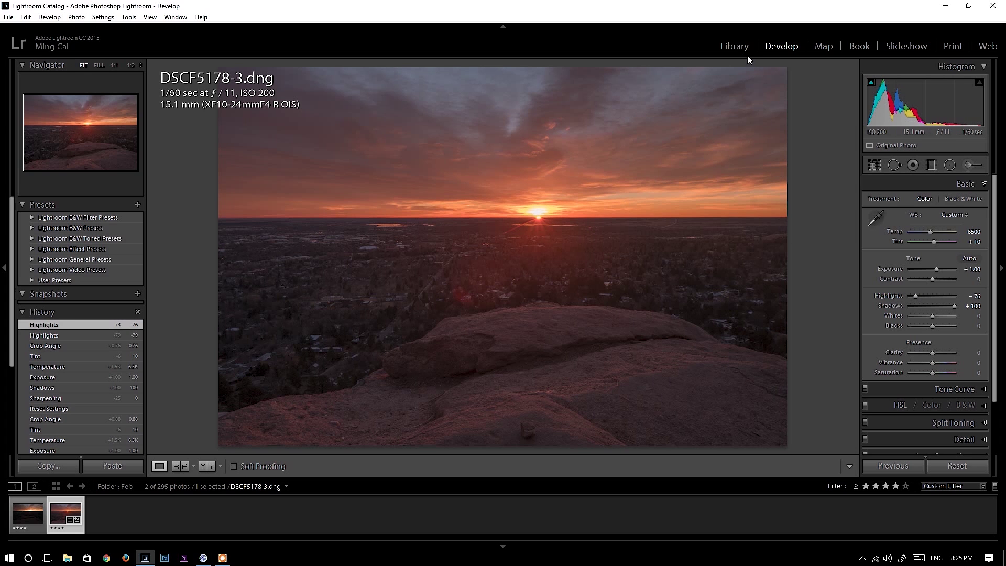
left_click(734, 46)
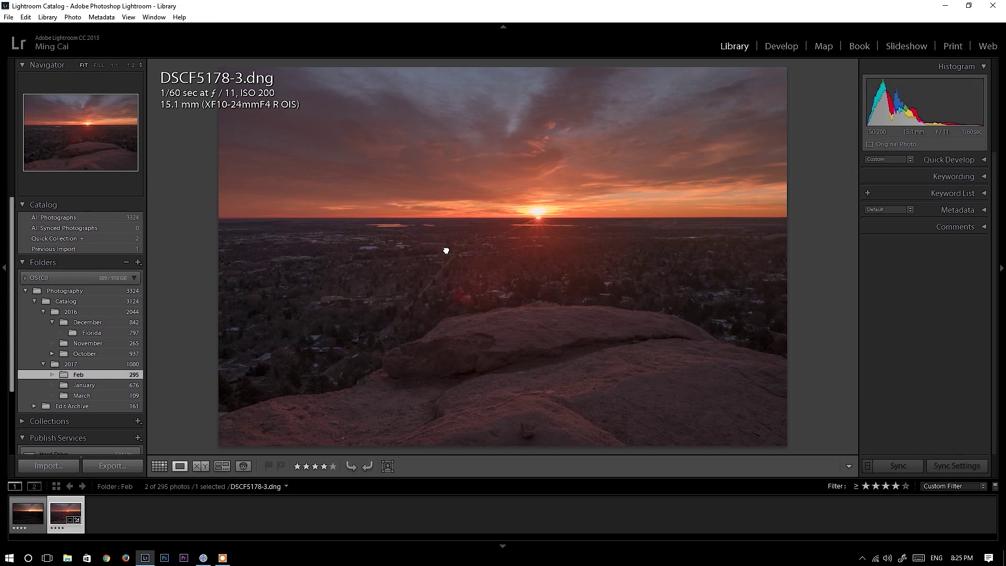
Open DSC_3264.NEF from the grid in the Develop module
key("g")
double_click(181, 134)
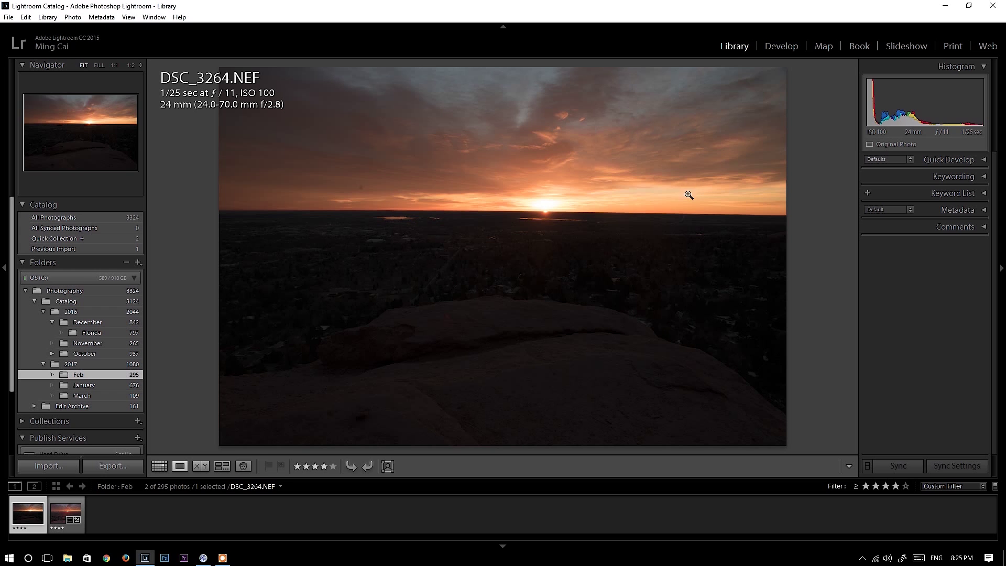
left_click(781, 46)
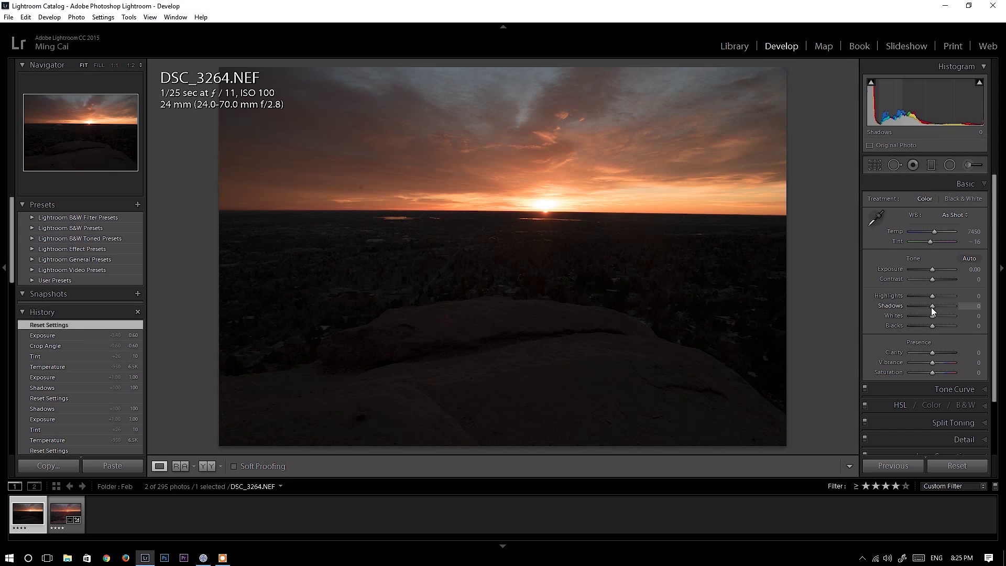
Set Shadows +100, Exposure +1.00, Temp 6500 and Tint +10
left_click_drag(932, 310, 954, 309)
left_click(973, 269)
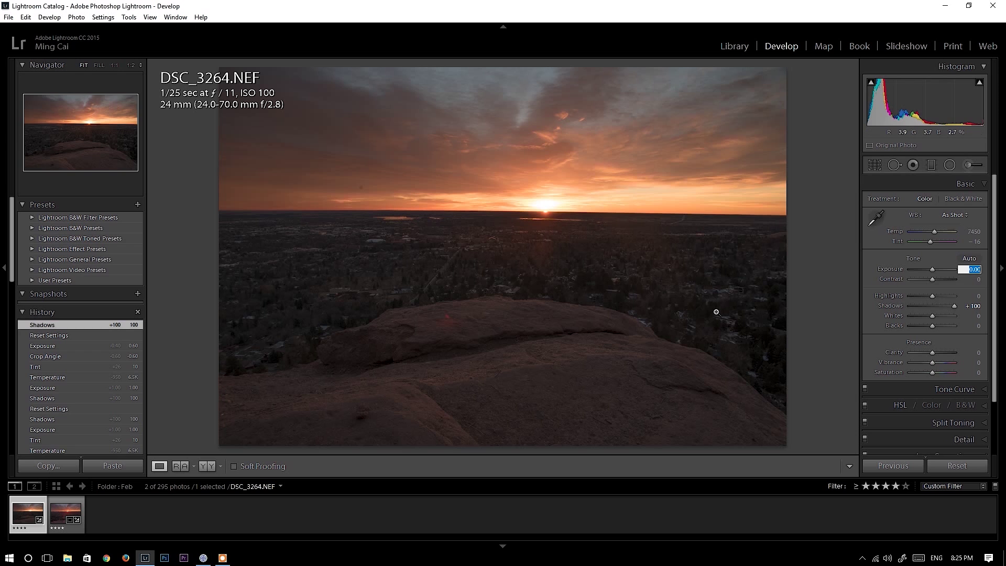
type("1")
key("shift+Tab")
key("shift+Tab")
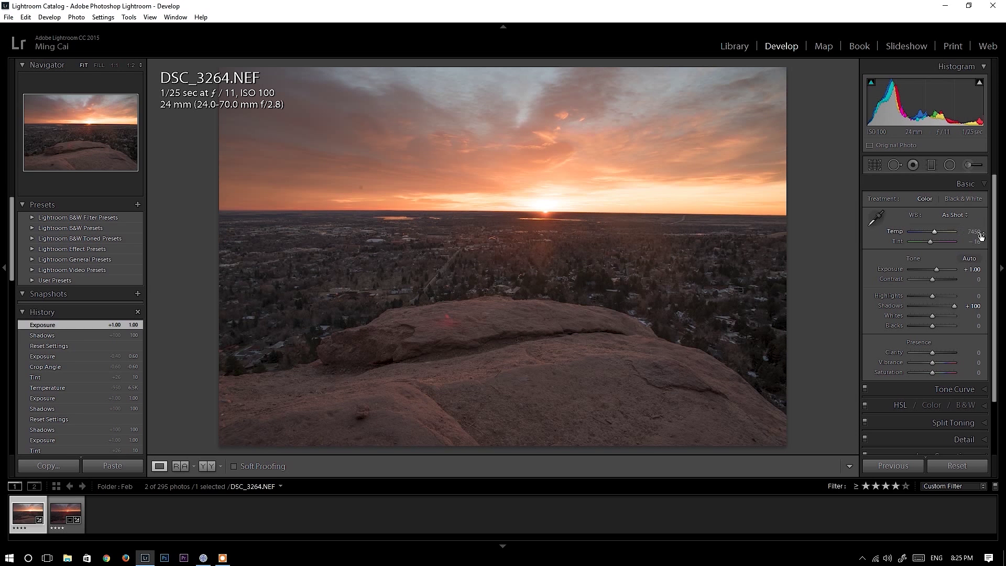
type("6500")
key("Return")
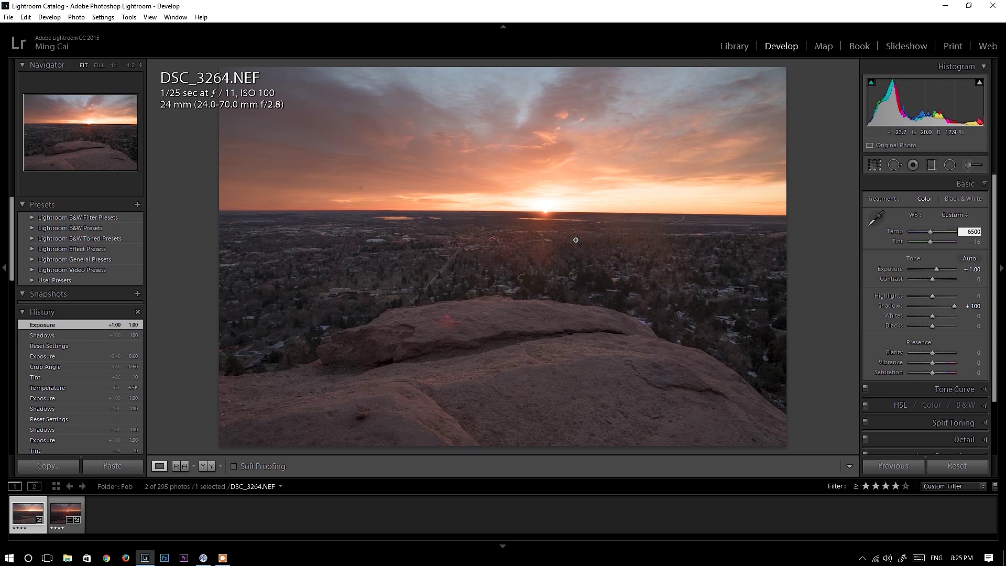
key("Tab")
type("10")
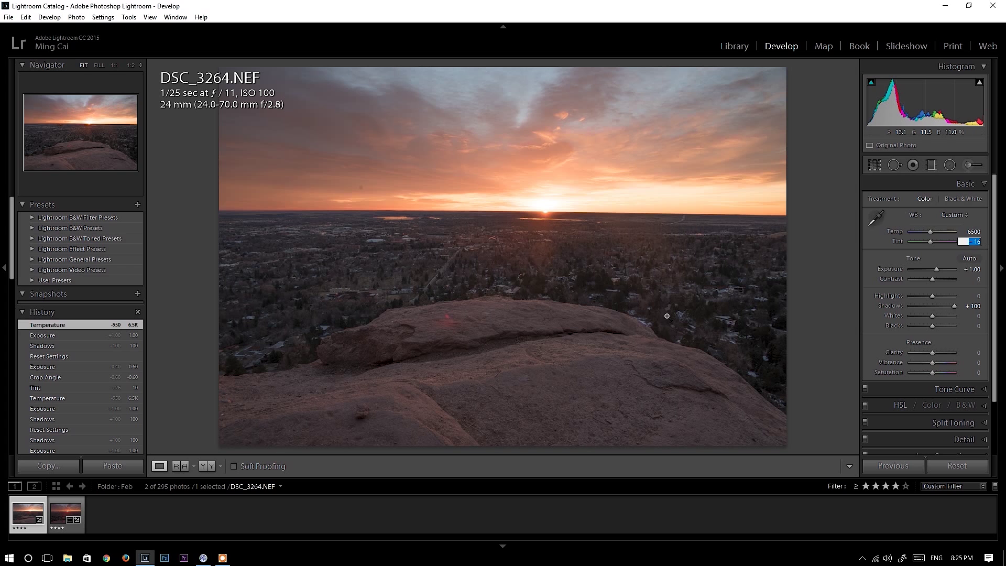
key("Return")
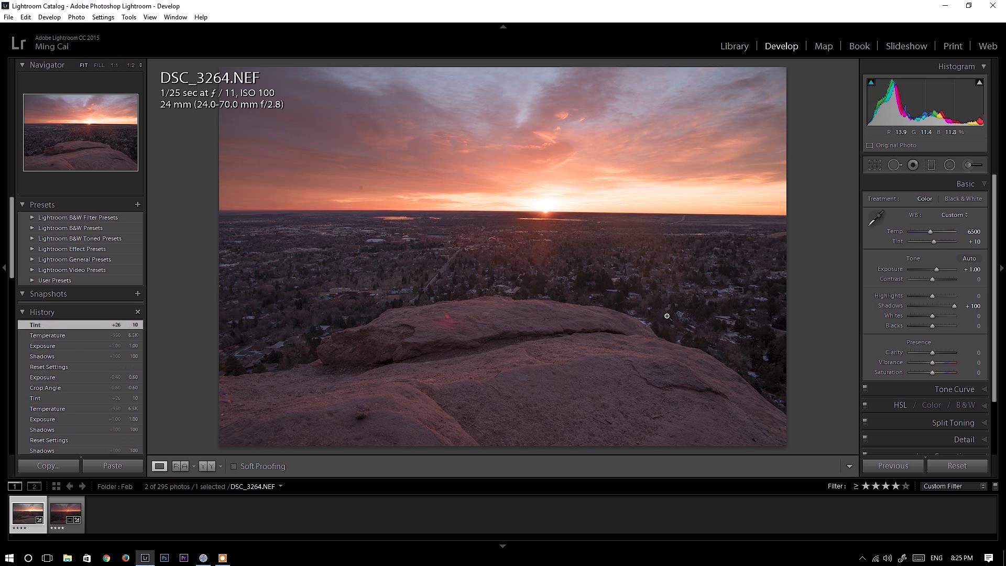
Level the horizon to a -0.55 crop angle, set Highlights to -86, and return to Library
left_click(874, 165)
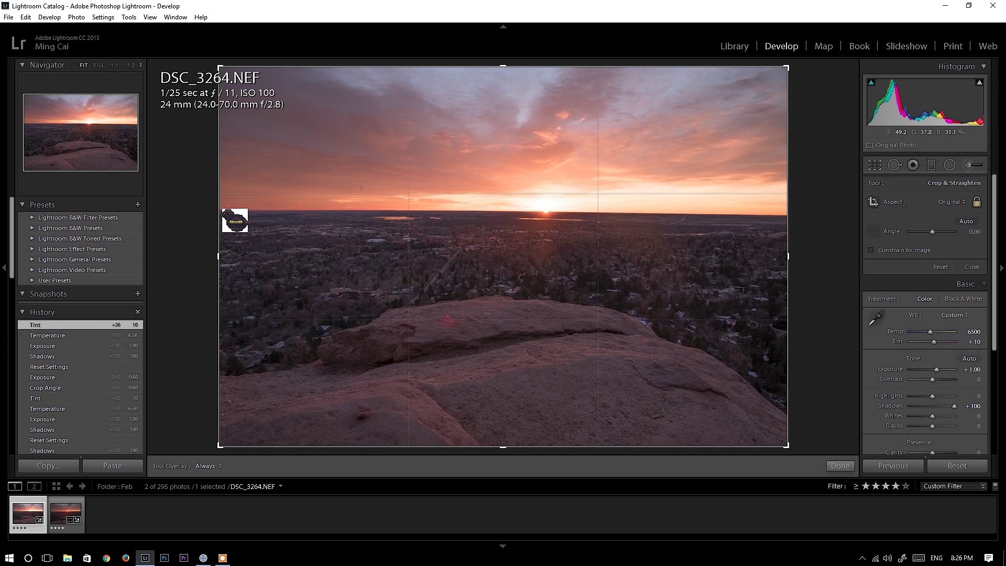
left_click_drag(228, 211, 777, 216)
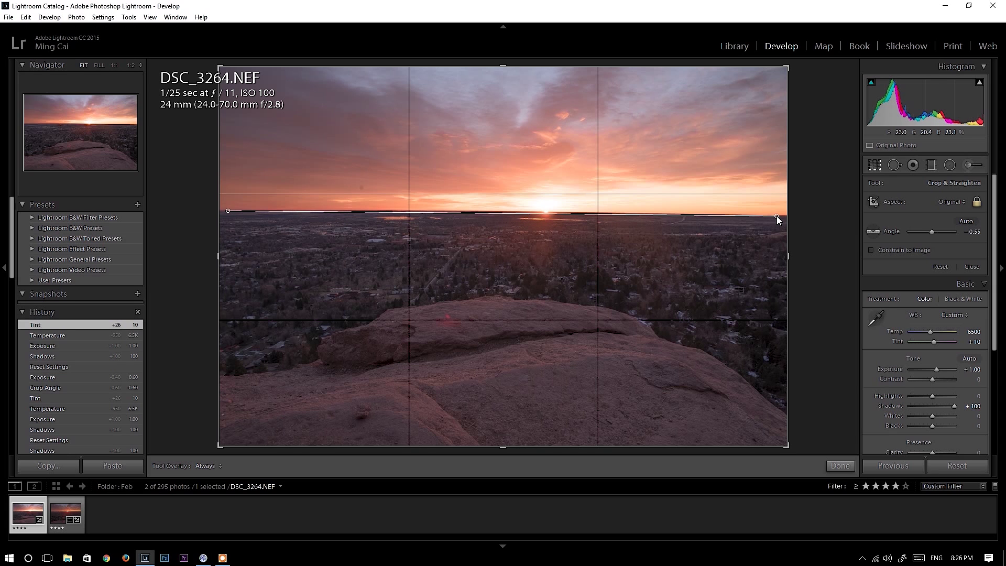
left_click(839, 466)
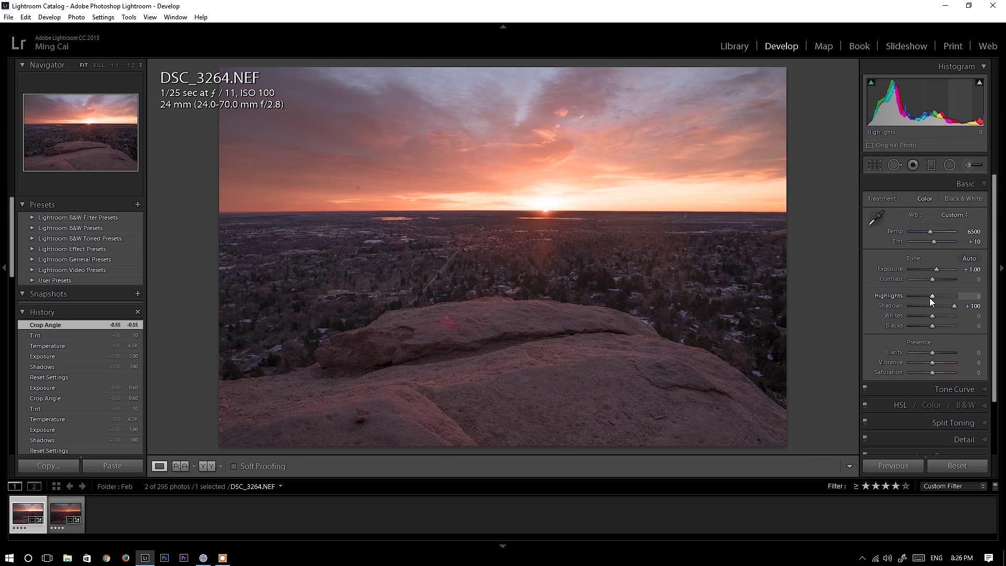
left_click_drag(933, 297, 913, 297)
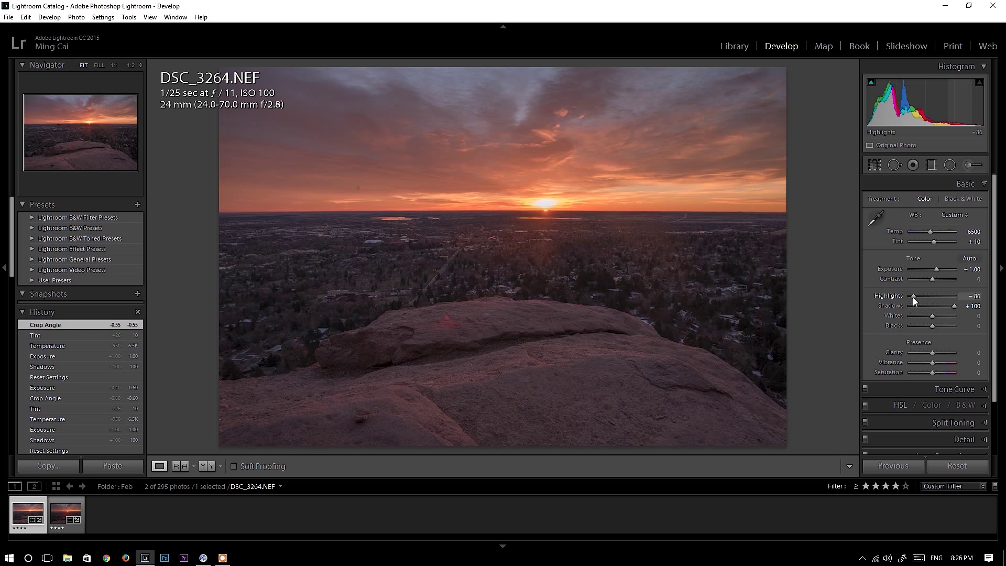
left_click(733, 46)
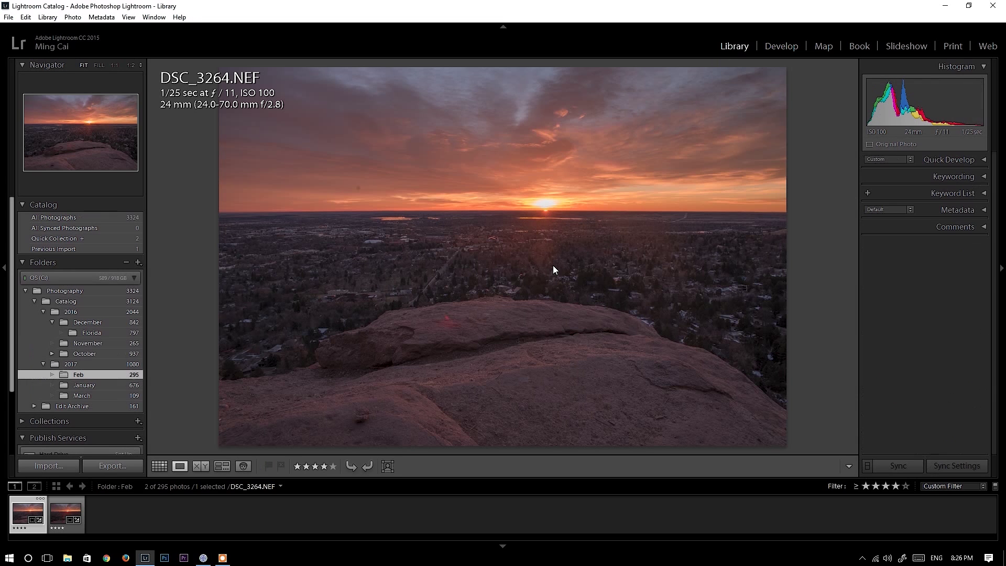
Select both sunset photos in Grid and show them in Compare view
key("g")
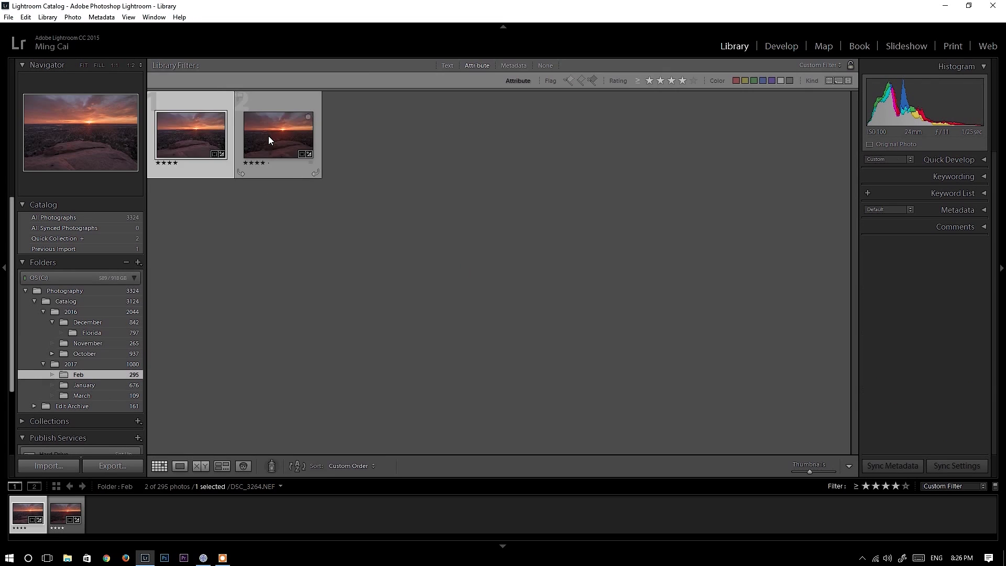
key("ctrl+a")
left_click(200, 466)
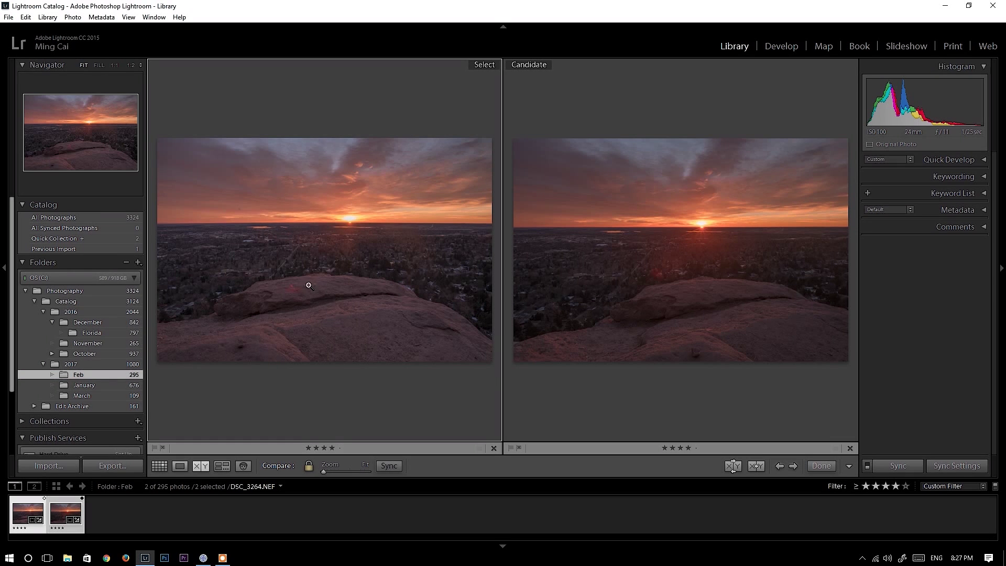
Zoom both photos to 1:1 and pan across the town's houses and streets
left_click(271, 260)
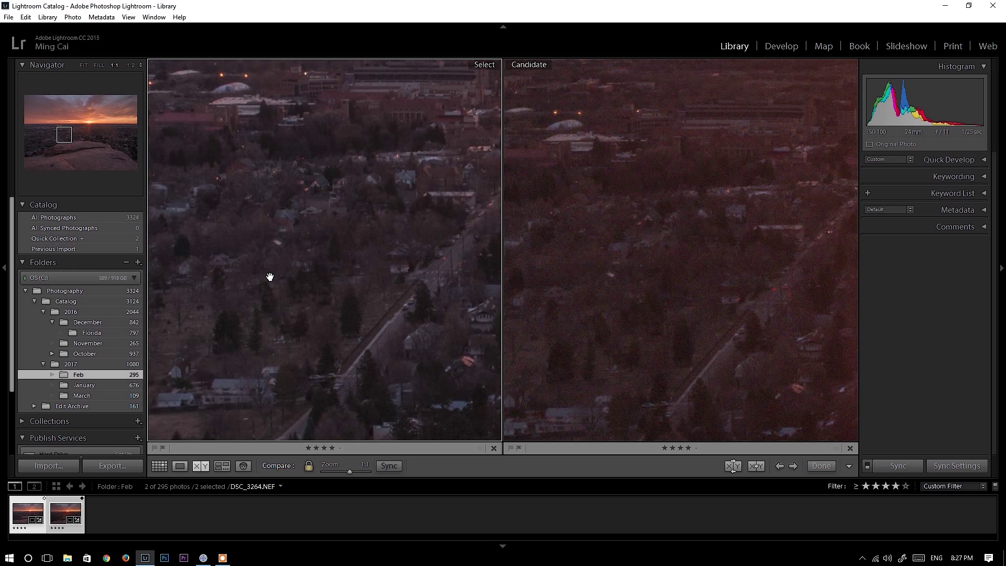
left_click_drag(320, 337, 462, 341)
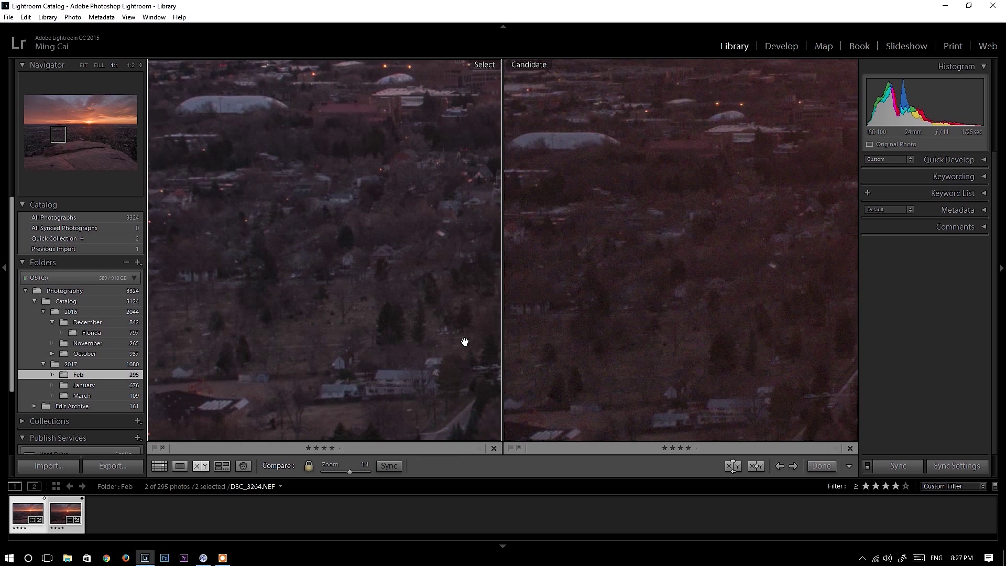
left_click_drag(362, 295, 204, 262)
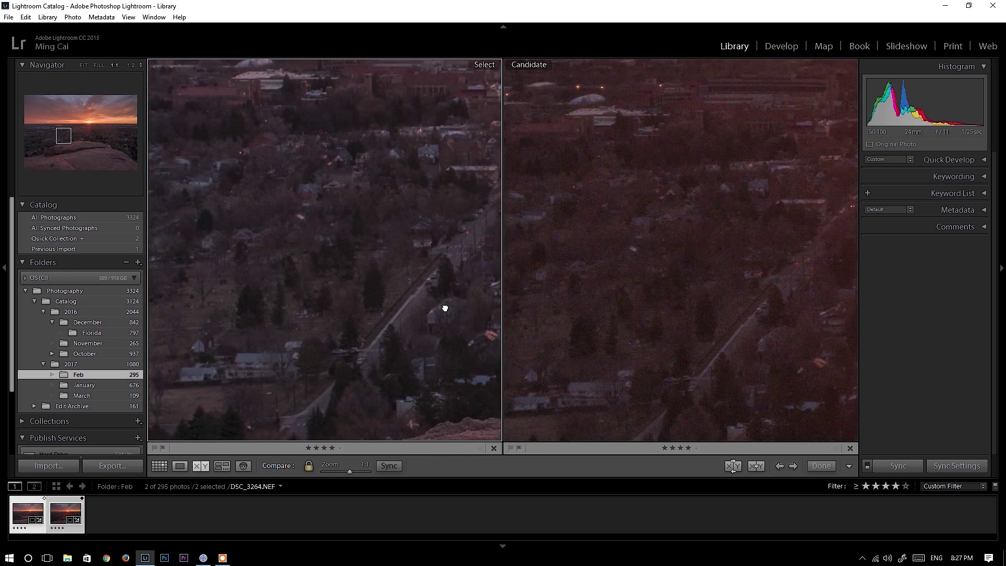
left_click_drag(445, 306, 197, 304)
left_click_drag(384, 227, 416, 272)
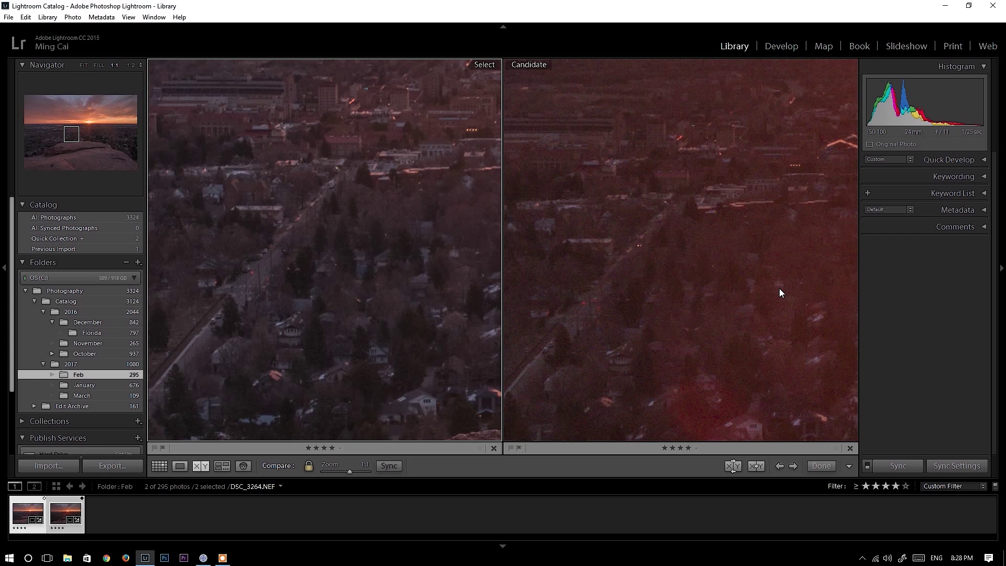
left_click_drag(779, 292, 711, 299)
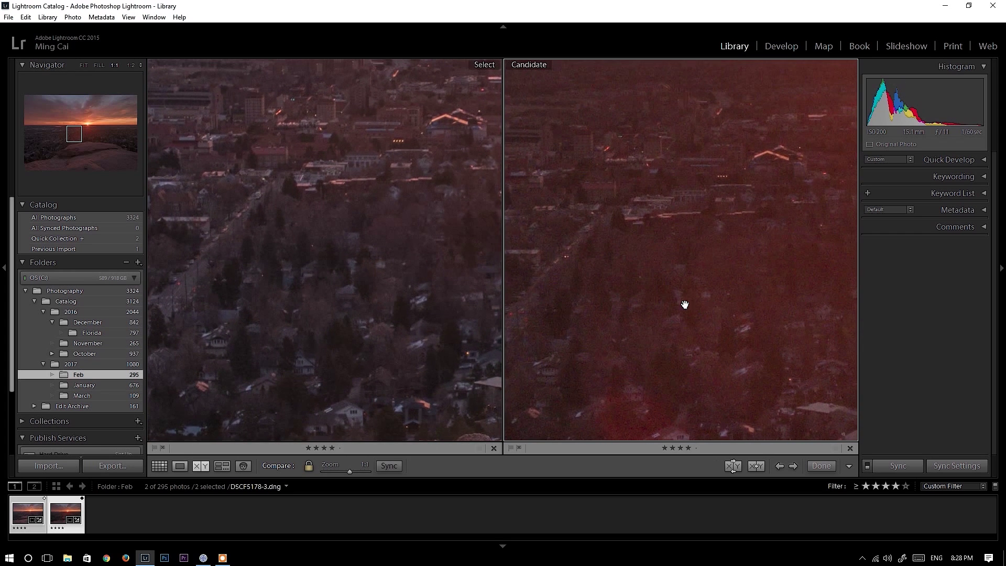
With the NEF active, pan over the sky, campus and town, ending on the horizon and sun
left_click(338, 219)
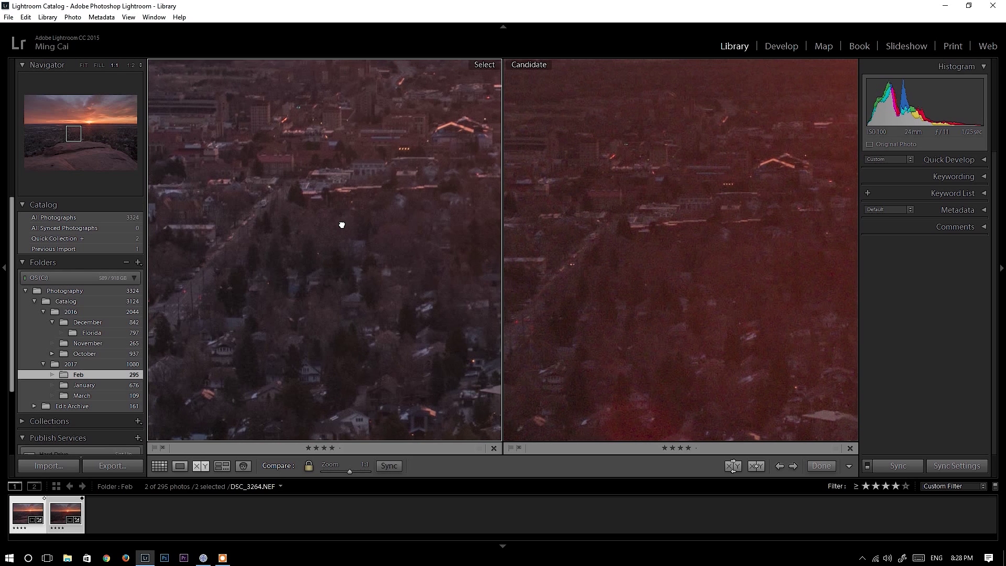
left_click_drag(344, 227, 471, 347)
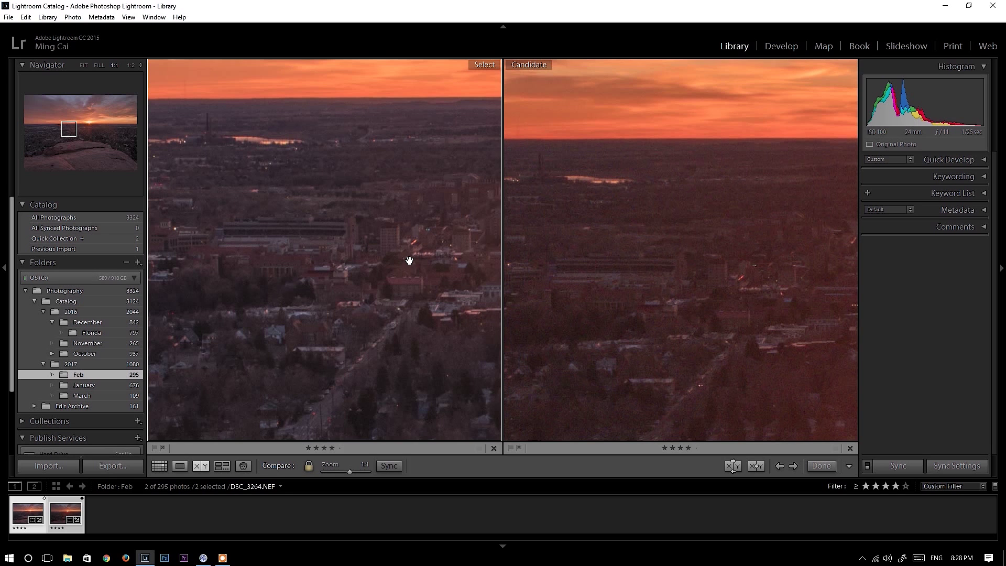
left_click_drag(409, 283, 359, 264)
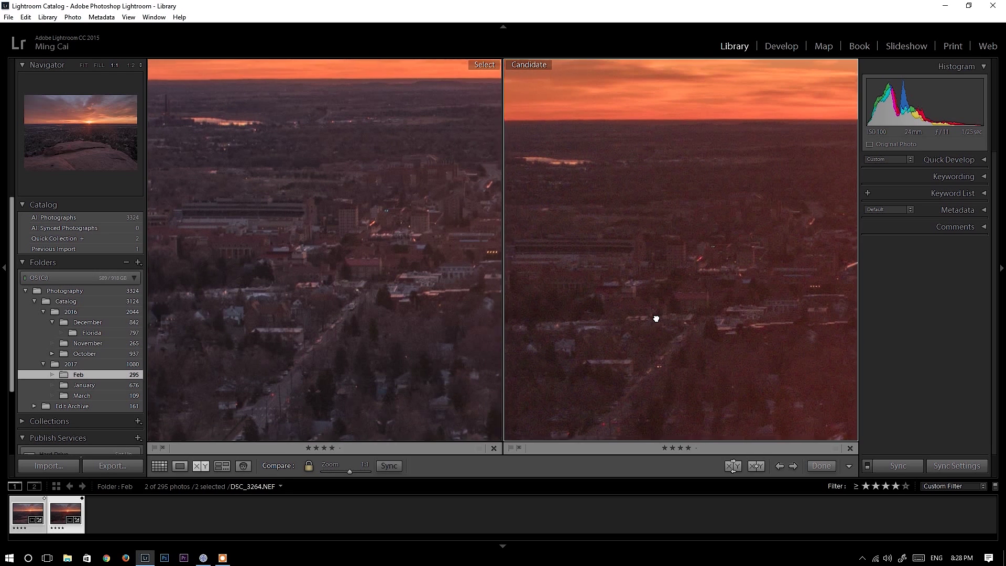
left_click_drag(656, 319, 707, 314)
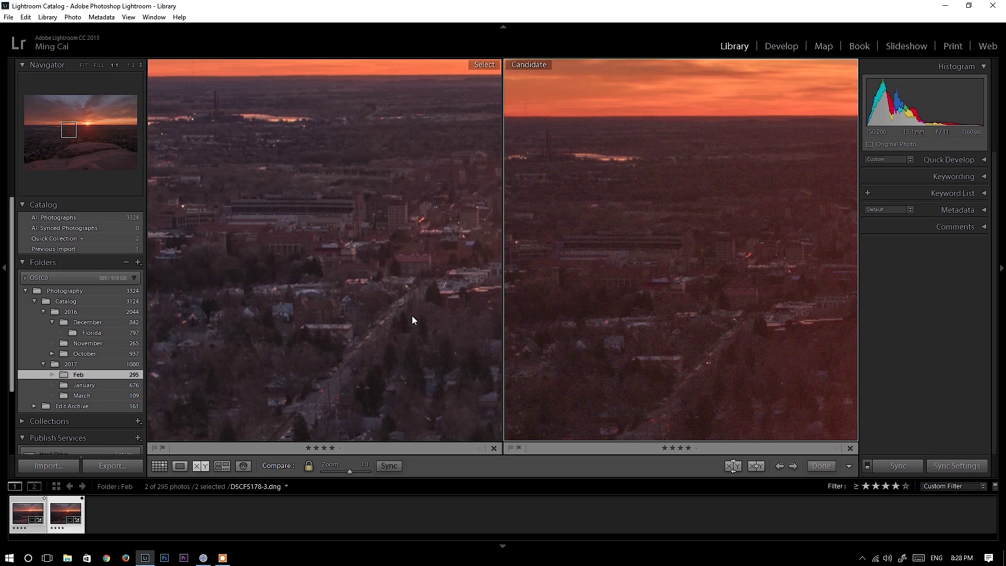
left_click_drag(413, 317, 397, 316)
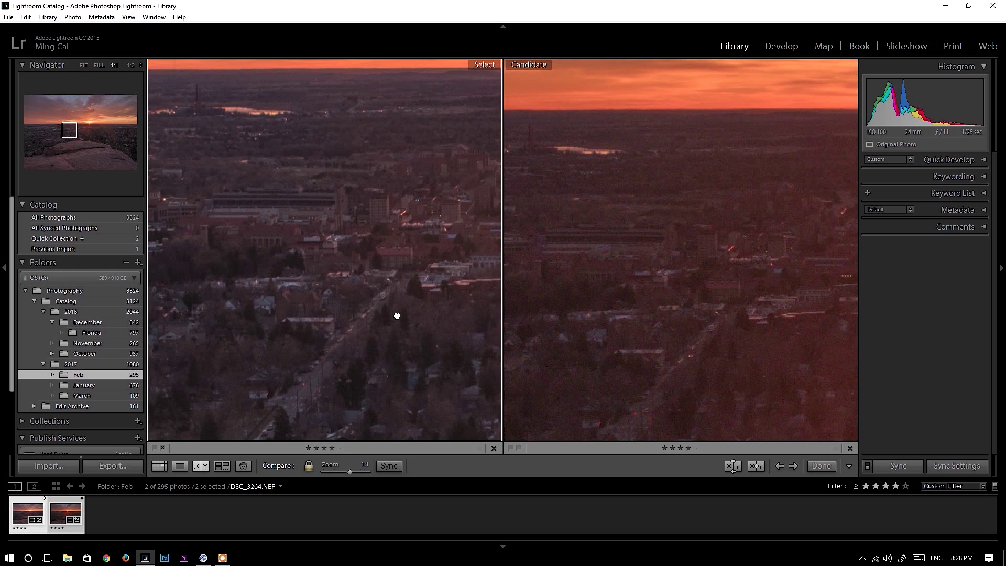
left_click_drag(396, 316, 391, 301)
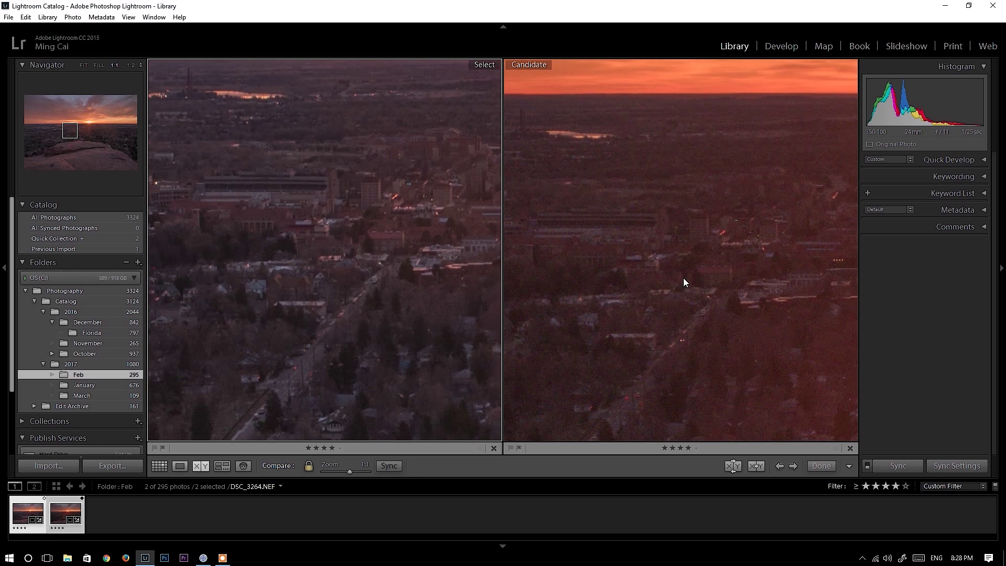
left_click_drag(772, 305, 731, 284)
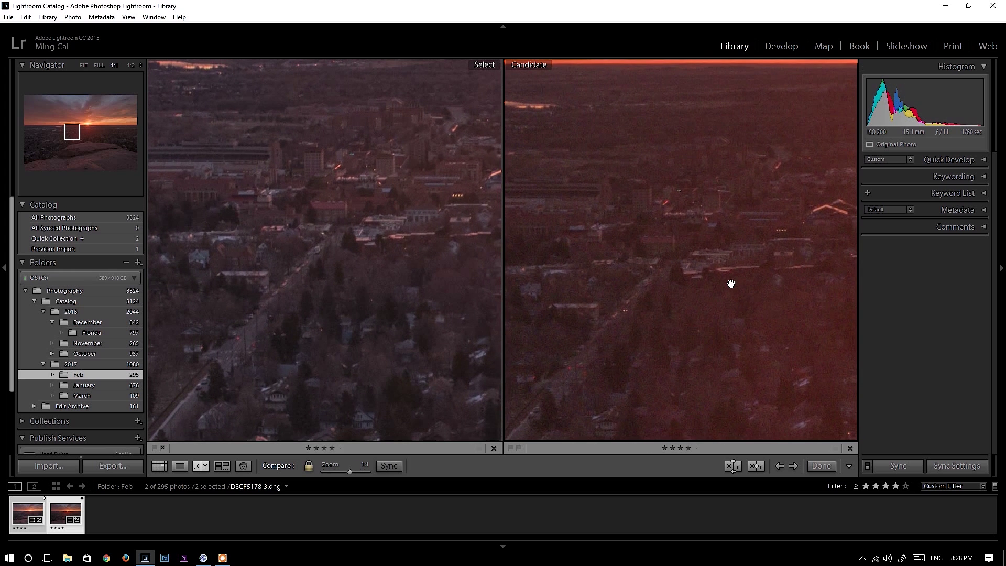
left_click_drag(786, 356, 655, 286)
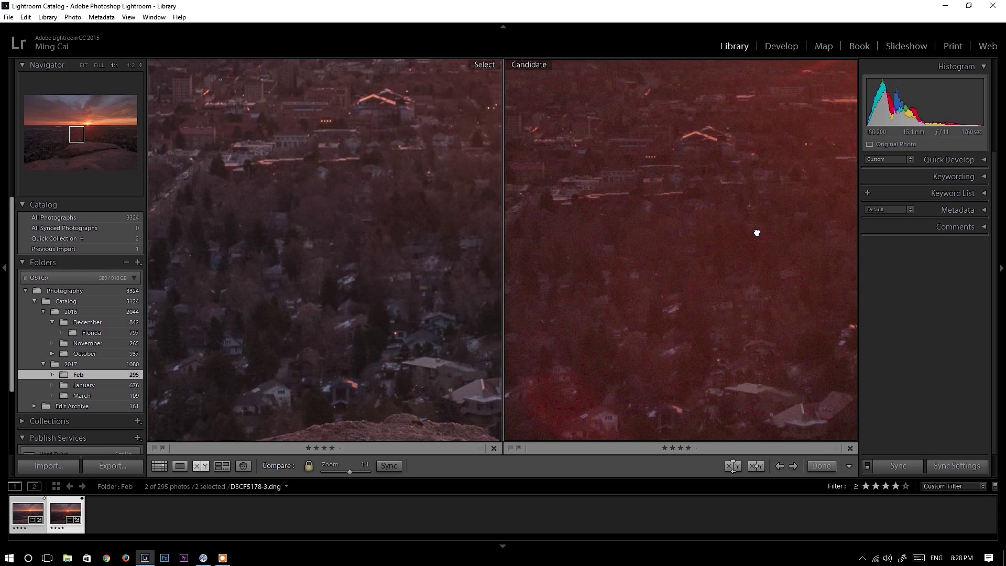
left_click_drag(756, 233, 747, 240)
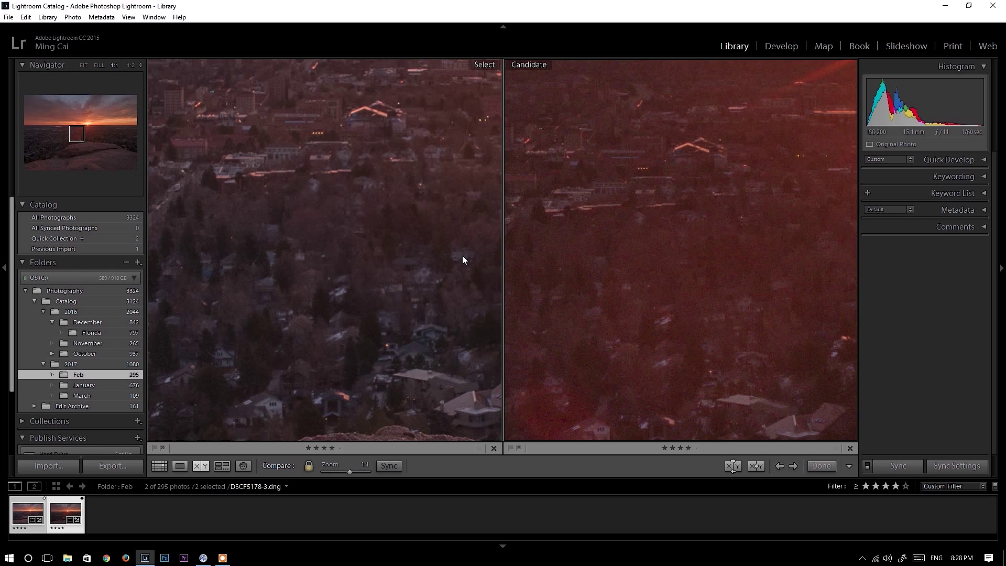
left_click_drag(445, 174, 272, 290)
Pan both 1:1 views past the sun and across the town's houses
left_click_drag(438, 213, 211, 261)
left_click_drag(425, 269, 283, 274)
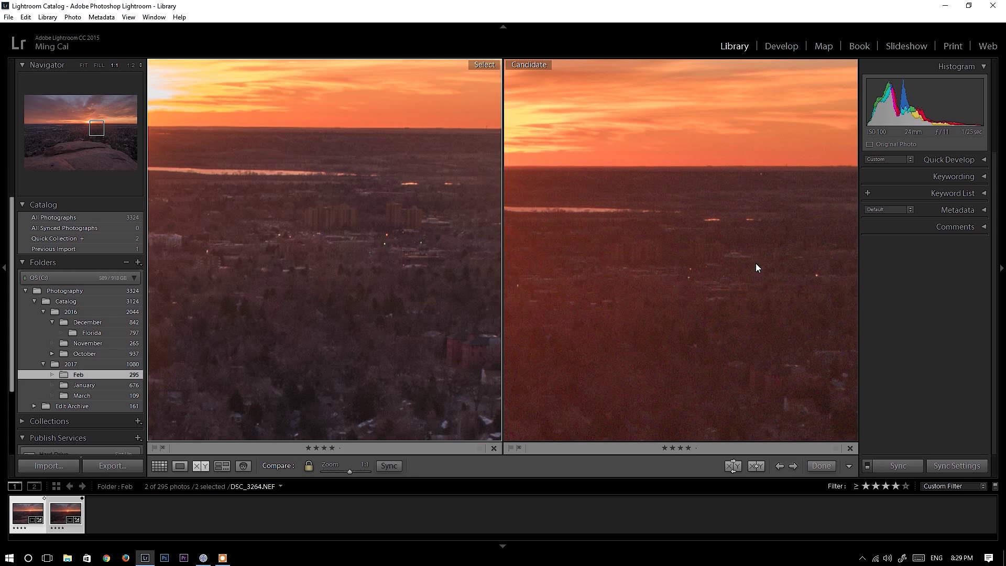
left_click_drag(420, 404, 461, 297)
left_click_drag(393, 341, 405, 314)
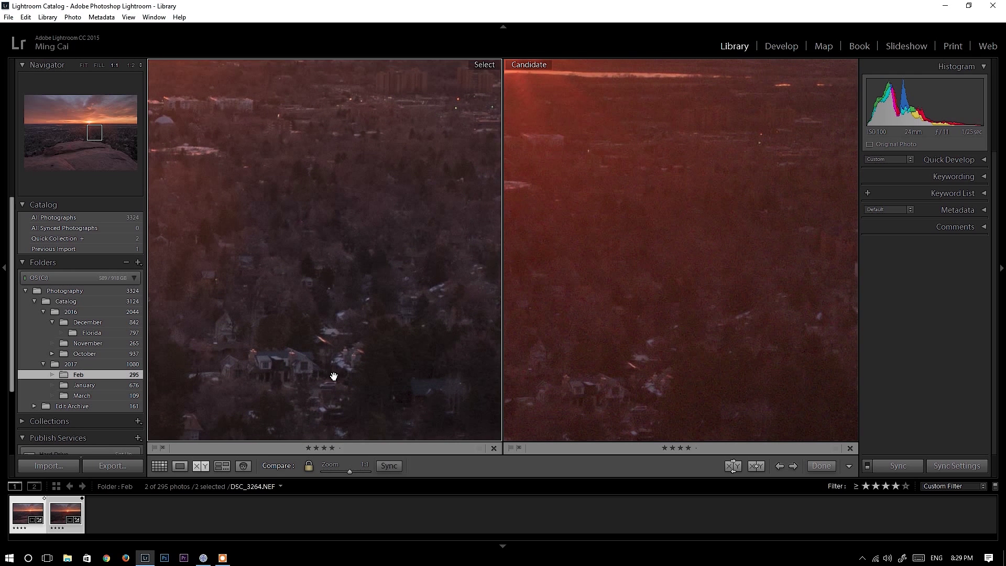
left_click_drag(321, 411, 308, 336)
left_click_drag(99, 140, 50, 134)
Center the lit buildings and apartment building, then jump up to the sunset sky
left_click_drag(327, 331, 357, 280)
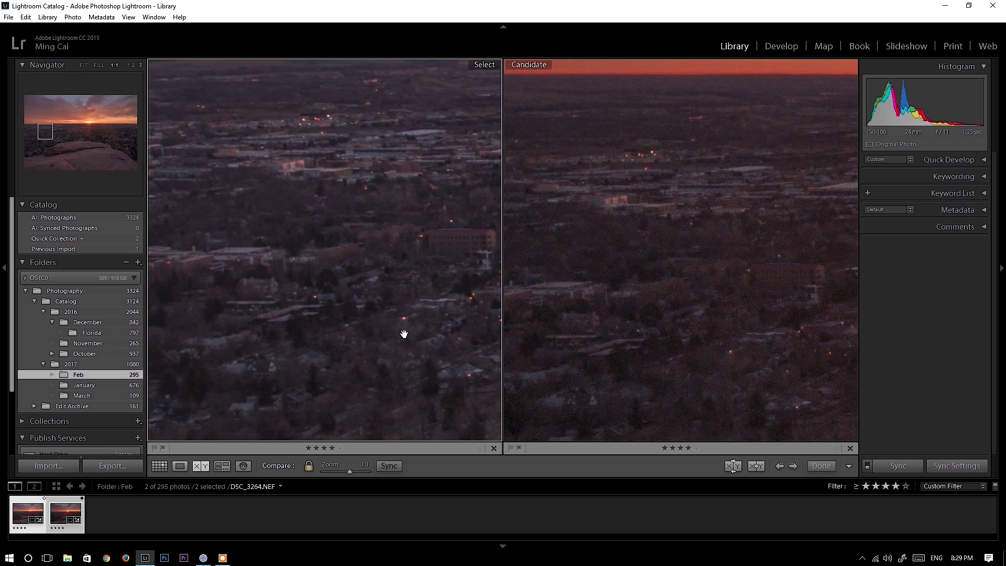
left_click_drag(386, 346, 390, 289)
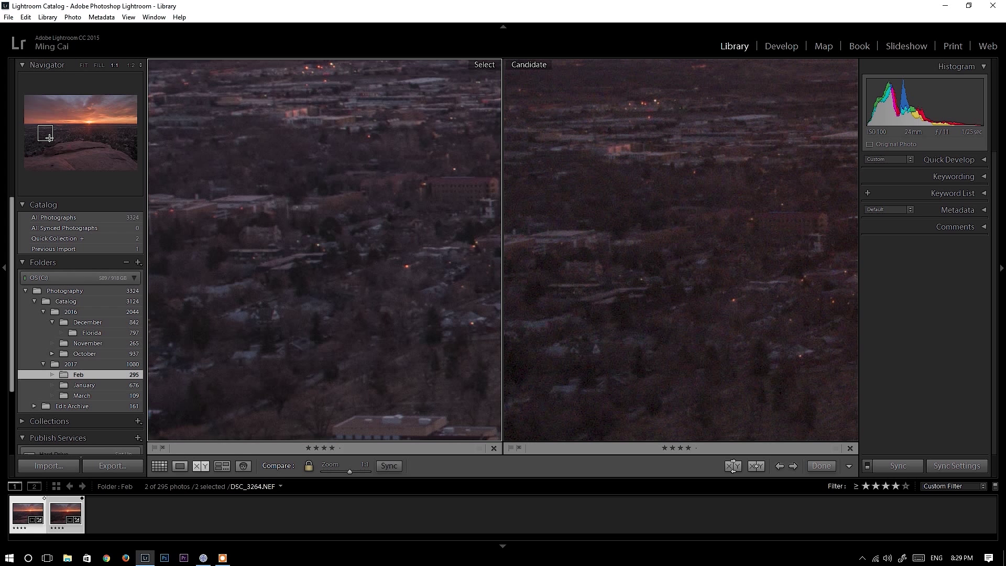
left_click_drag(49, 138, 121, 145)
left_click_drag(398, 231, 272, 304)
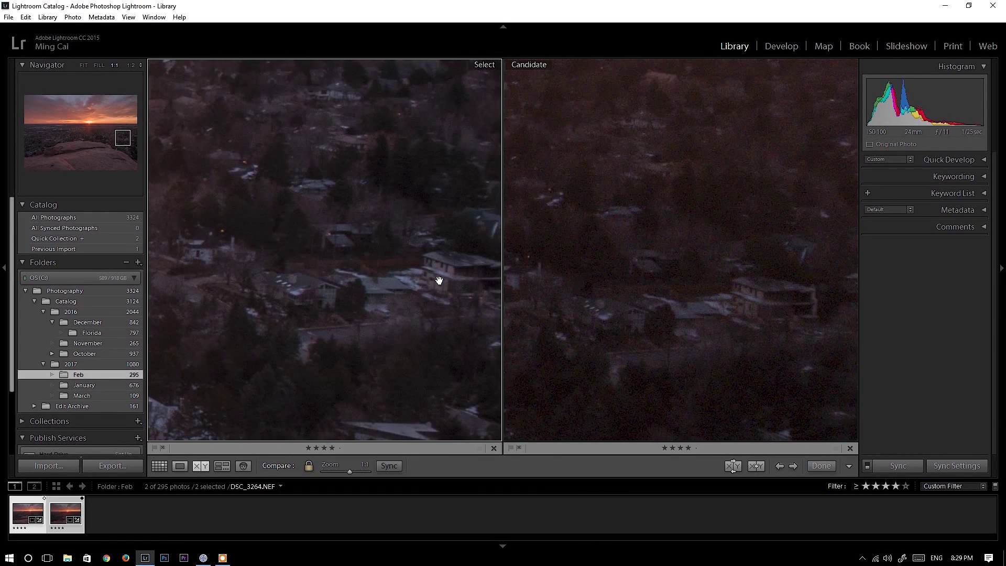
left_click_drag(438, 281, 363, 304)
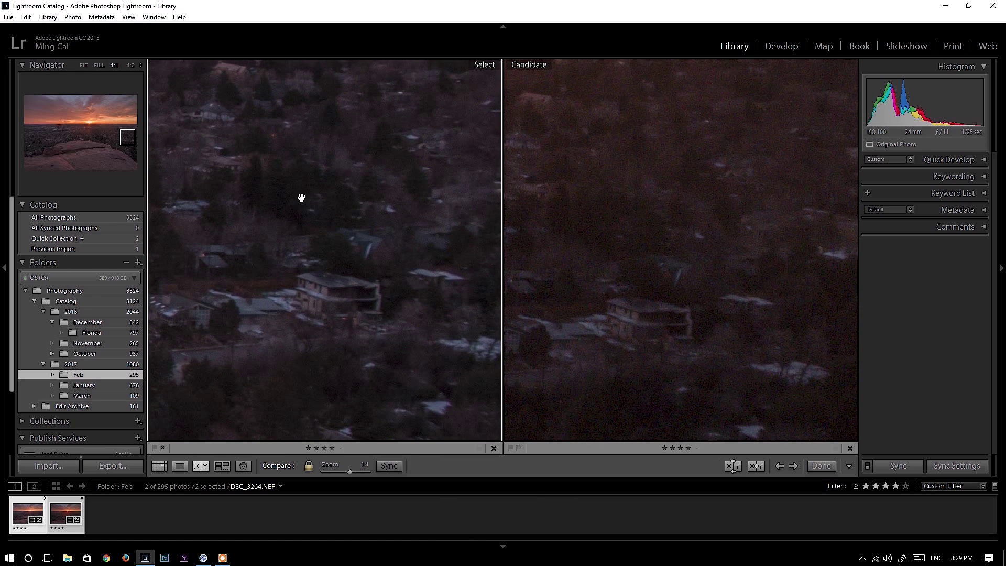
left_click_drag(136, 144, 91, 126)
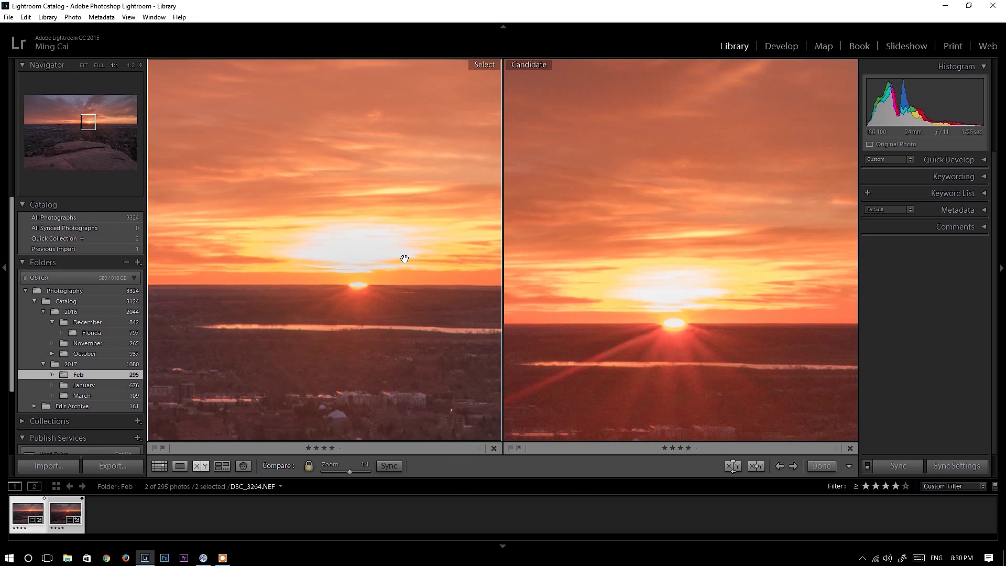
Inspect the sun's highlights at 1:1 in both photos, then fit both whole photos in view
left_click_drag(404, 258, 369, 256)
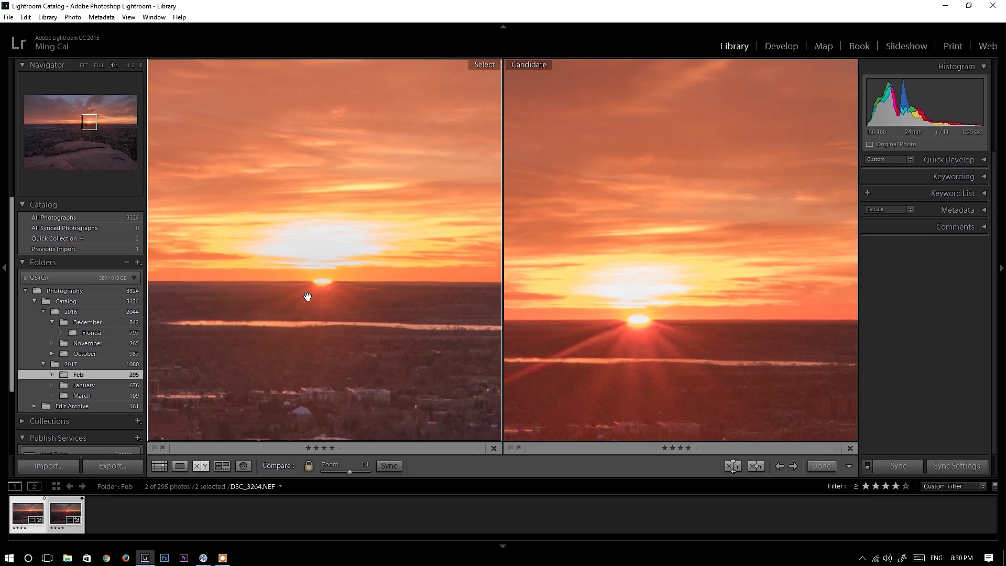
mouse_move(381, 334)
left_mouse_down()
mouse_move(386, 299)
mouse_move(366, 308)
mouse_move(354, 332)
mouse_move(383, 347)
mouse_move(393, 328)
mouse_move(384, 328)
left_mouse_up()
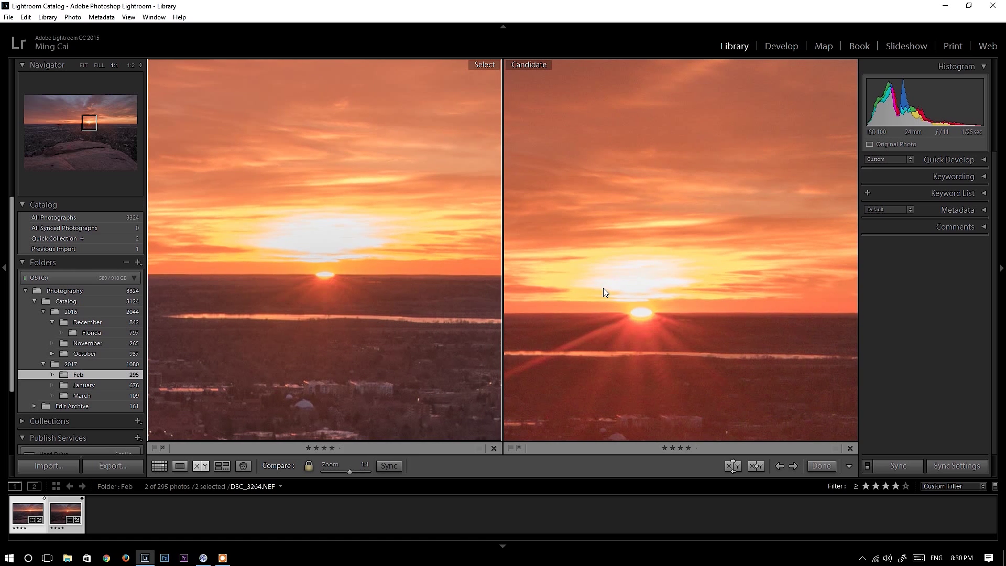
left_click_drag(367, 278, 407, 254)
left_click_drag(411, 263, 407, 263)
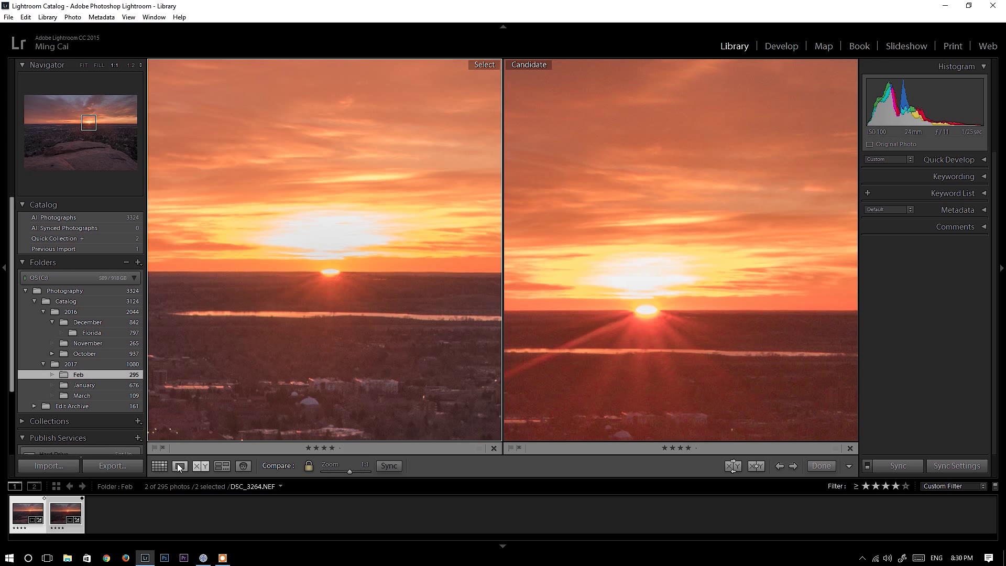
left_click(83, 66)
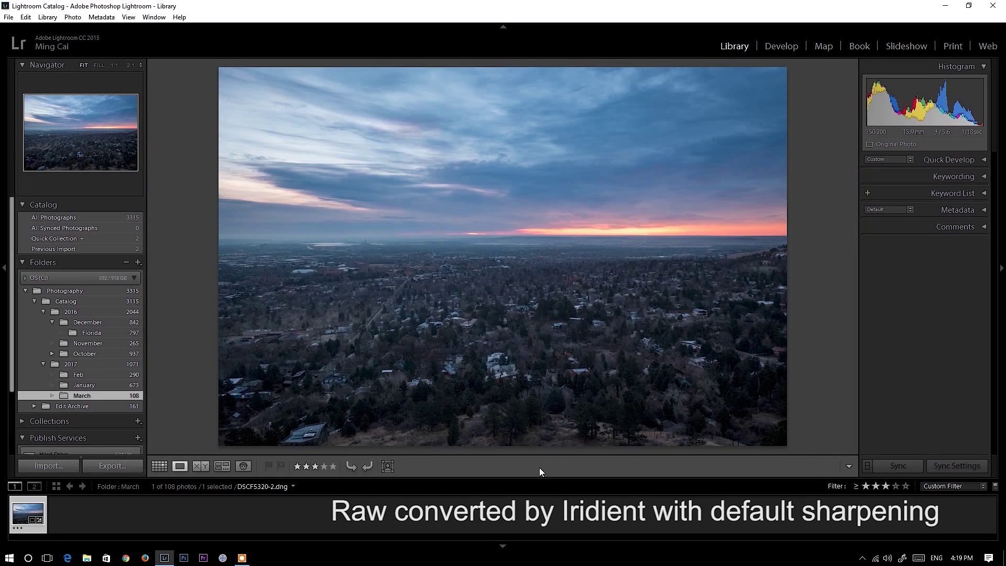
Zoom DSCF5320-2.dng to 1:1 and pan from the campus down to the houses
left_click(426, 280)
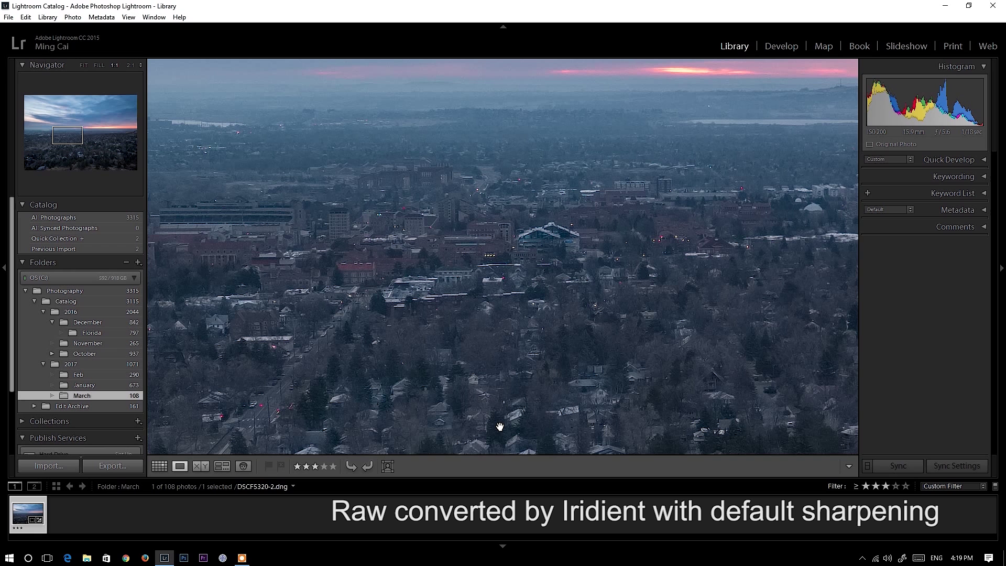
left_click_drag(500, 427, 591, 437)
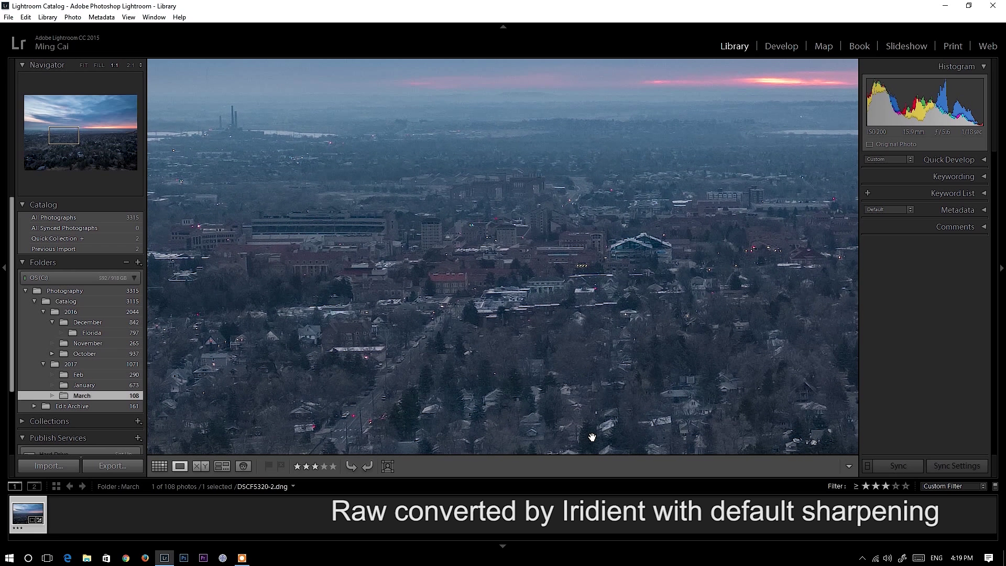
left_click_drag(592, 438, 536, 236)
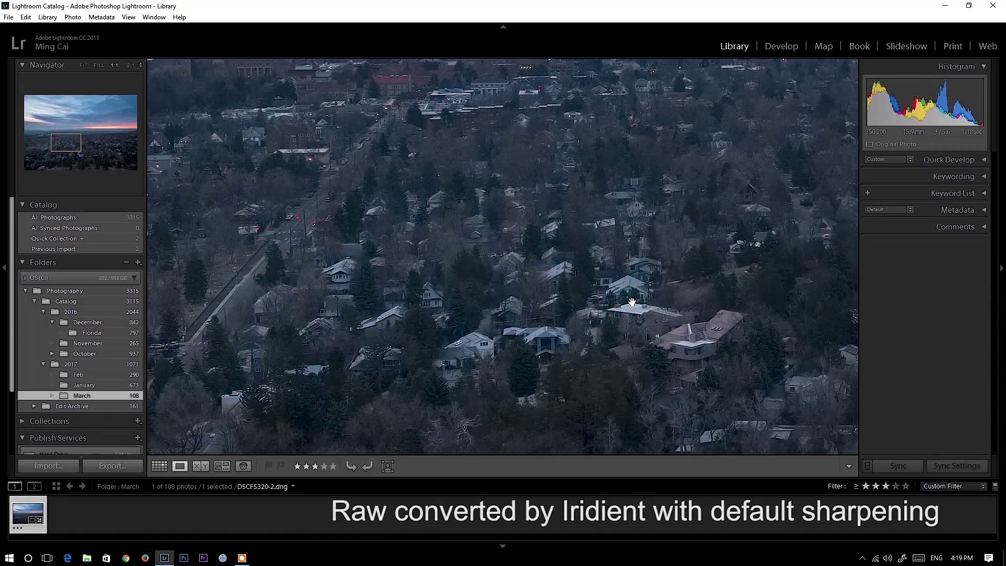